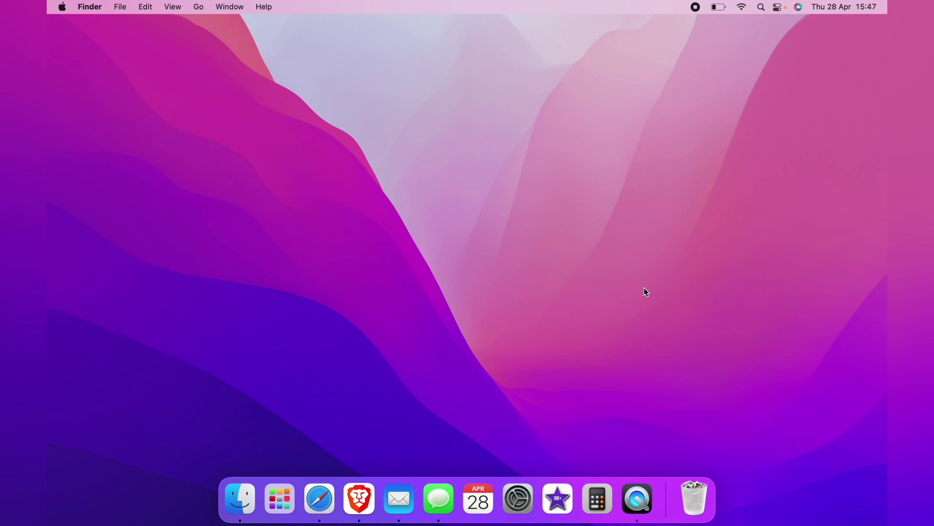
# Open Safari and zoom the Google page in twice, then back out three times
pyautogui.click(315, 482)
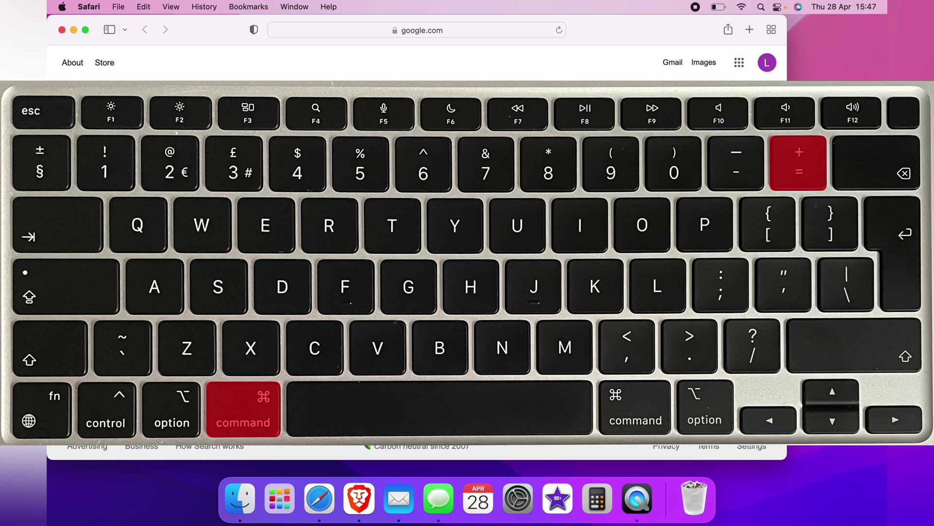
pyautogui.press('super+equal')
pyautogui.press('super+equal')
pyautogui.press('super+equal')
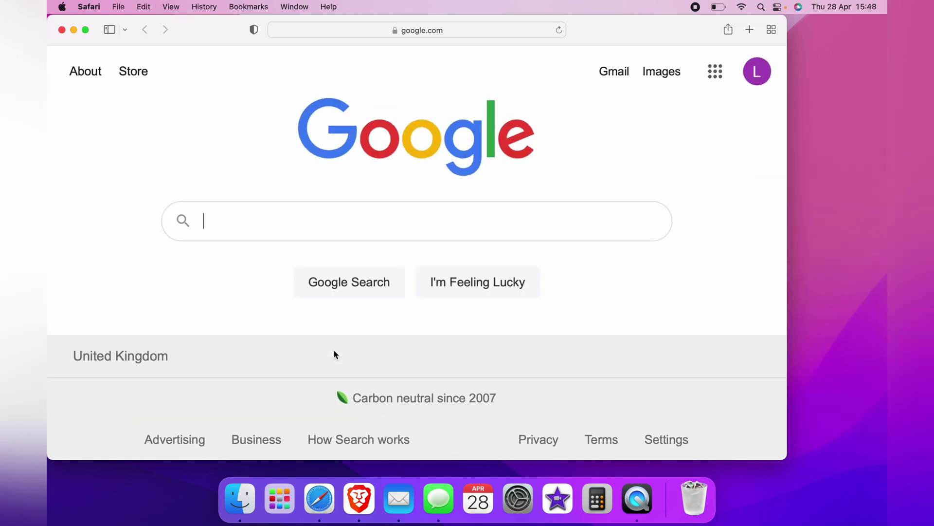
pyautogui.press('super+equal')
pyautogui.press('super+equal')
pyautogui.press('super+equal')
pyautogui.press('super+equal')
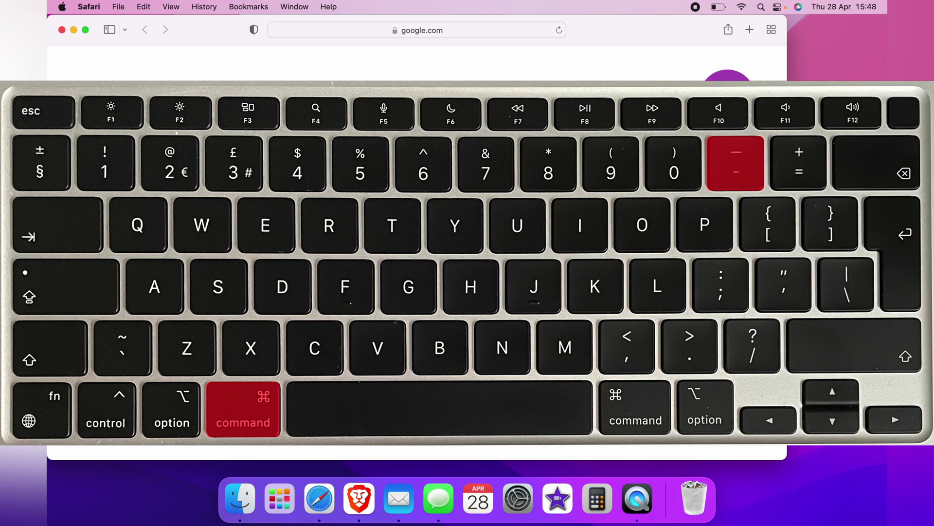
pyautogui.press('super+minus')
pyautogui.press('super+minus')
pyautogui.press('super+minus')
pyautogui.press('super+minus')
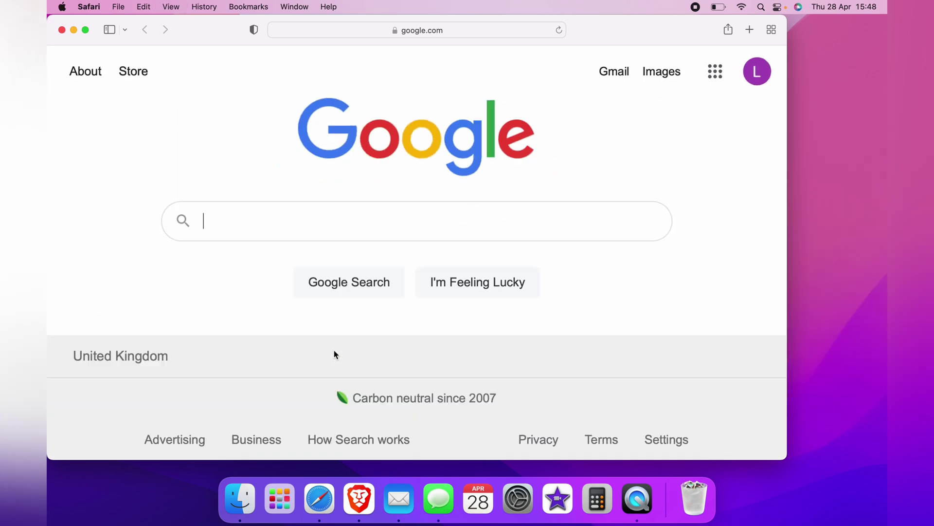
pyautogui.press('super+minus')
pyautogui.press('super+minus')
pyautogui.press('super+minus')
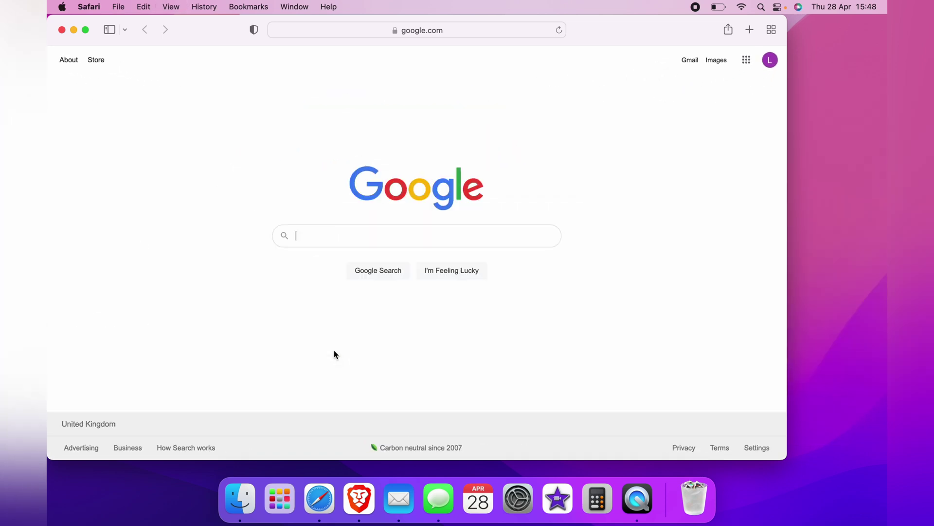
pyautogui.press('super+minus')
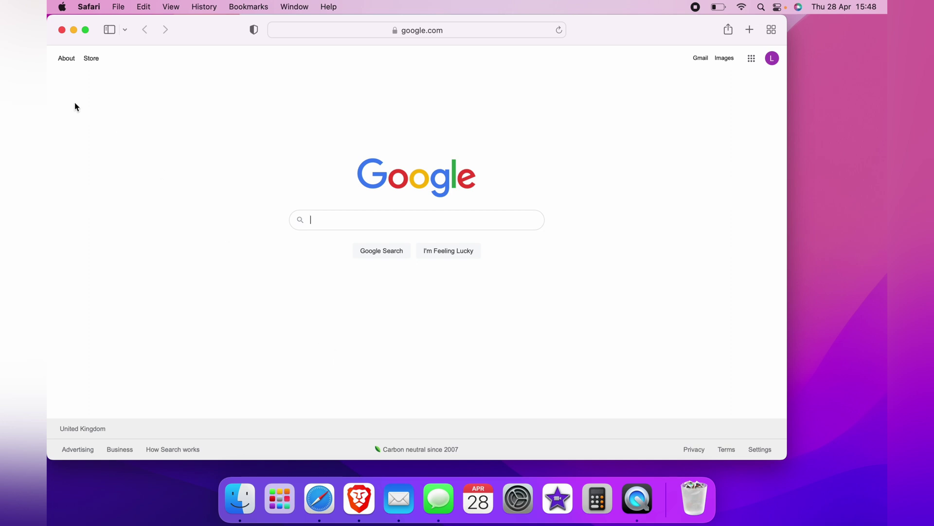
# Close the Safari window and launch System Preferences from the Apple menu
pyautogui.click(61, 29)
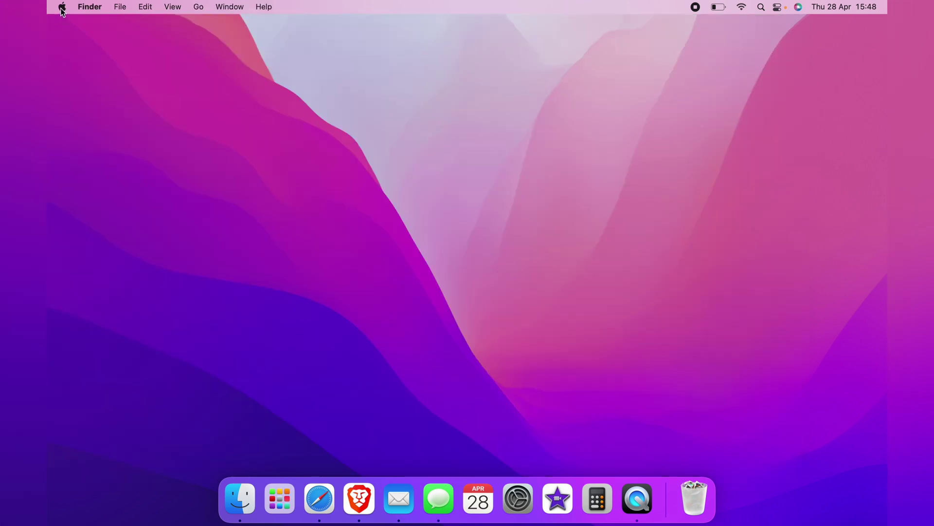
pyautogui.click(62, 9)
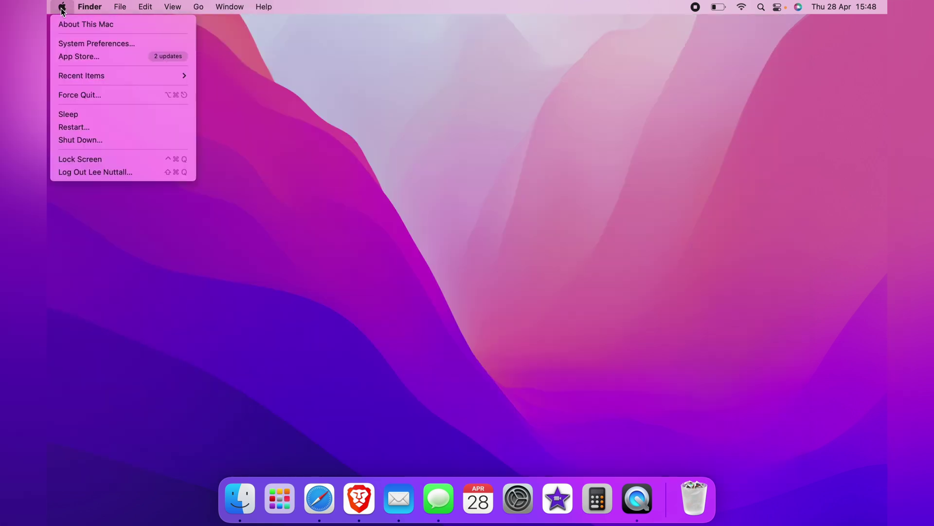
pyautogui.click(78, 45)
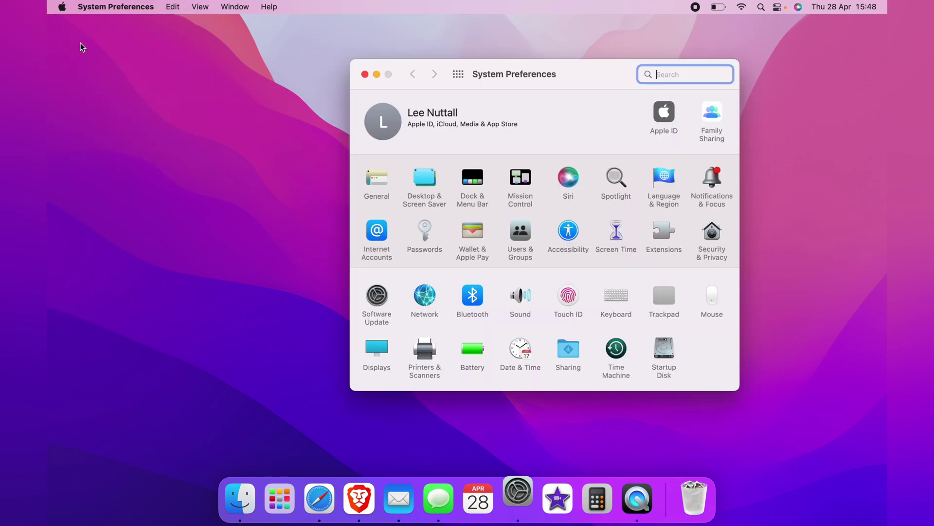
# In Displays, select Scaled resolution and preview the Larger Text, Default and More Space sizes
pyautogui.click(378, 348)
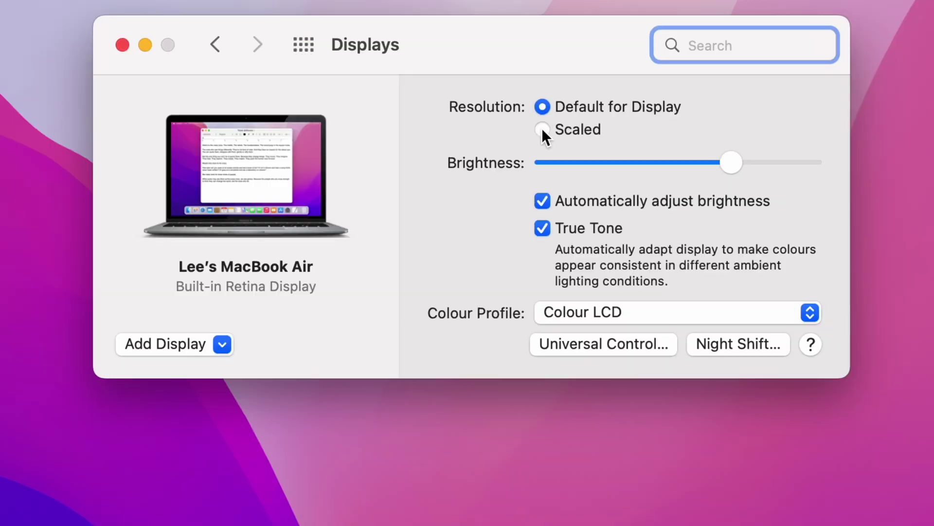
pyautogui.click(550, 175)
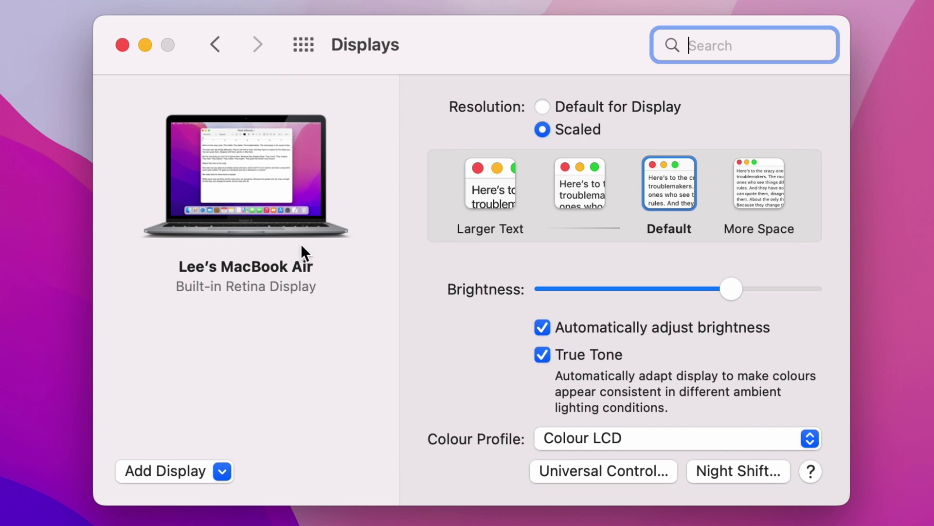
pyautogui.click(475, 201)
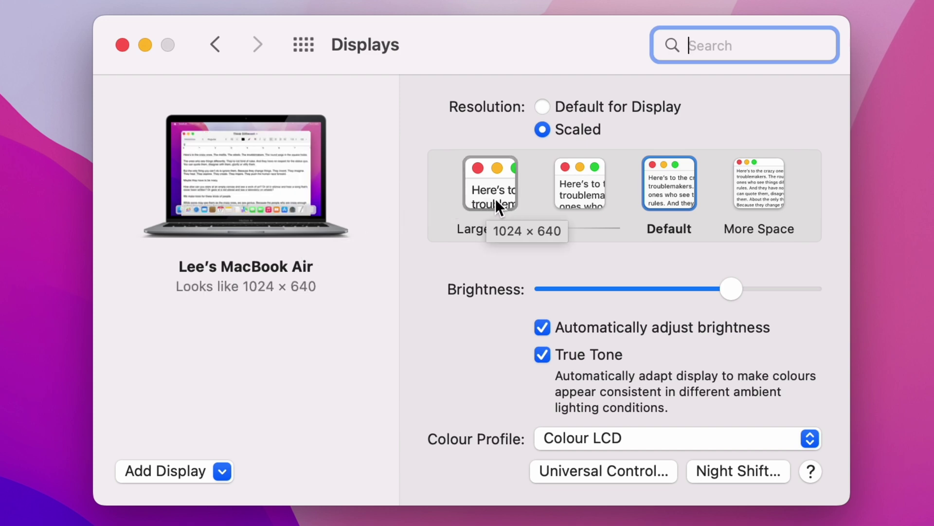
pyautogui.click(569, 197)
pyautogui.click(659, 188)
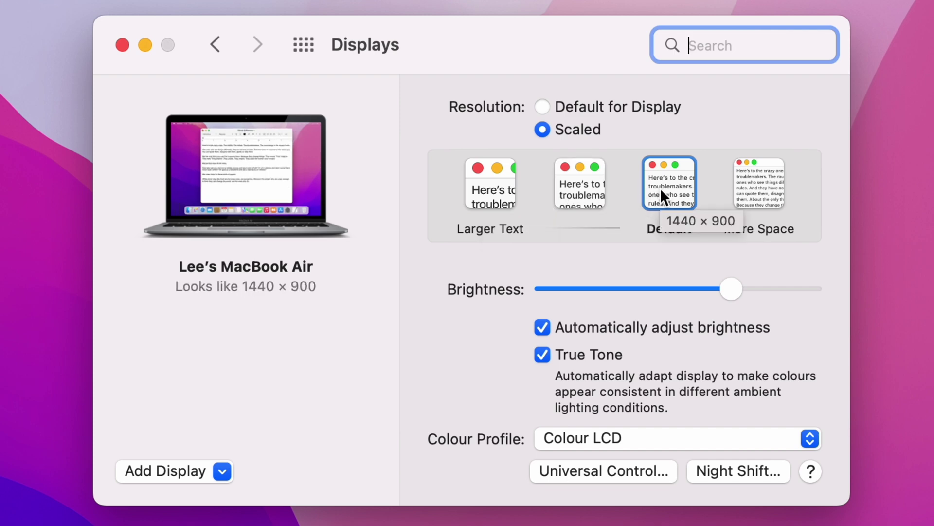
pyautogui.click(739, 185)
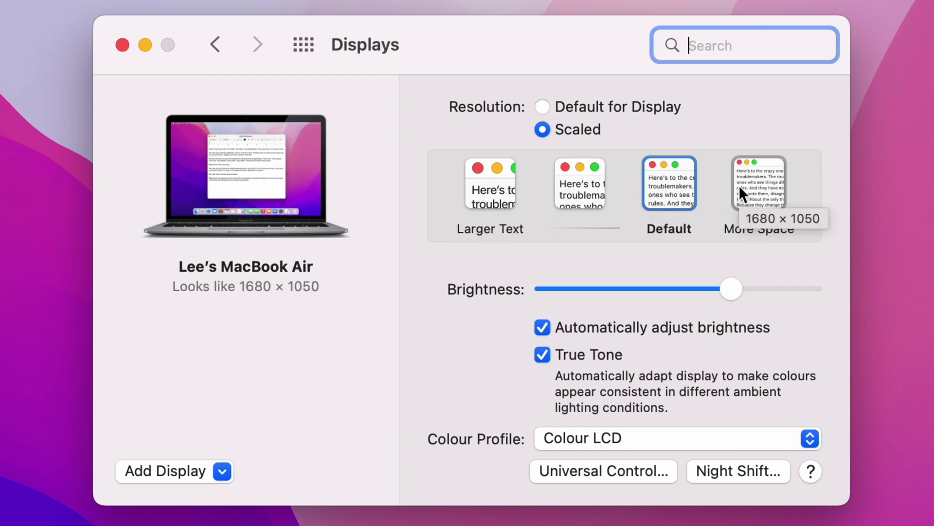
# Apply the Larger Text scaled size and confirm it with OK
pyautogui.click(489, 174)
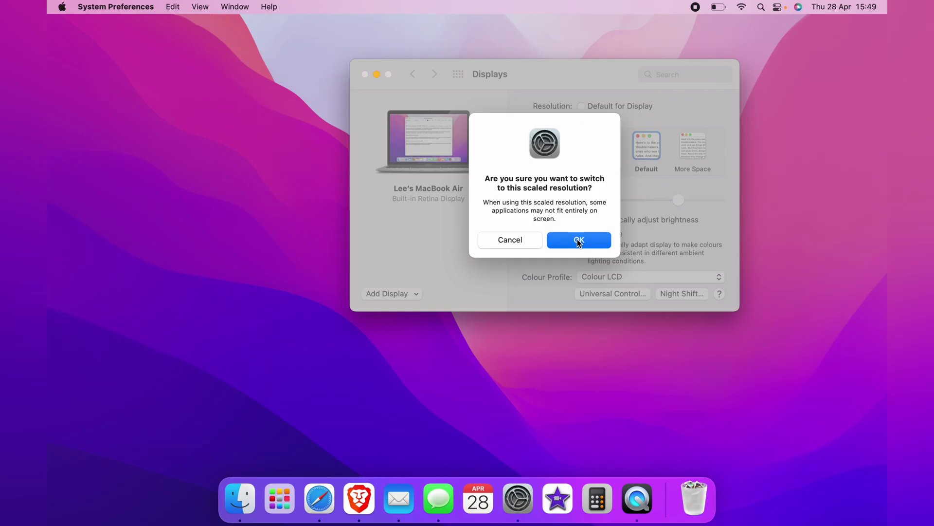
pyautogui.click(579, 241)
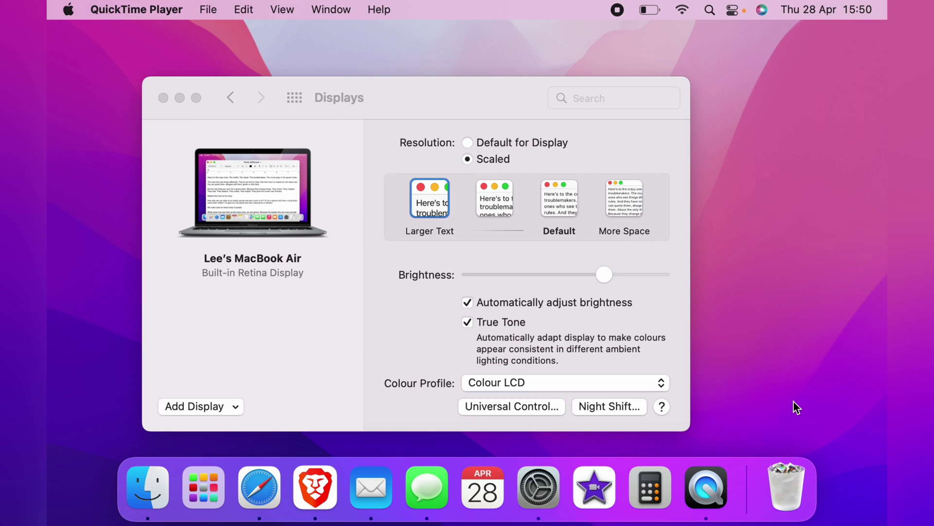
# Choose the Default scaled thumbnail, which looks like 1440 × 900
pyautogui.click(559, 207)
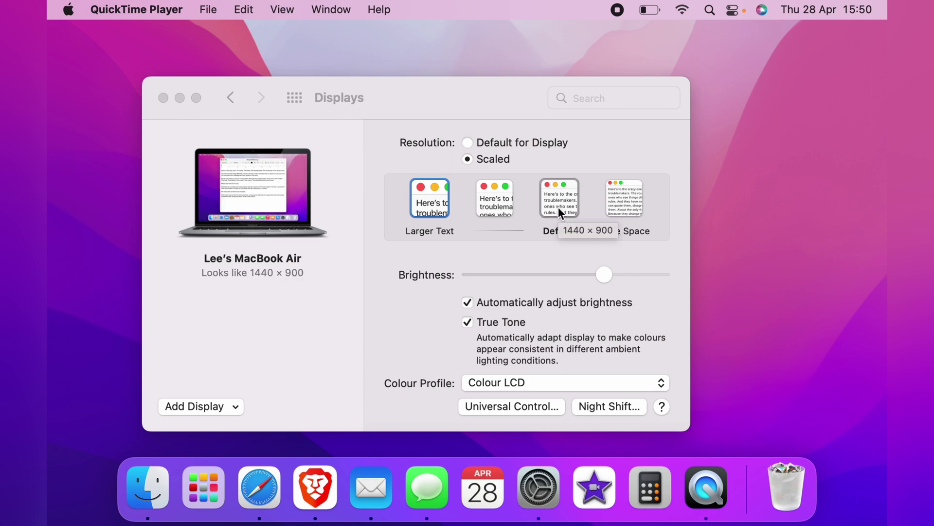